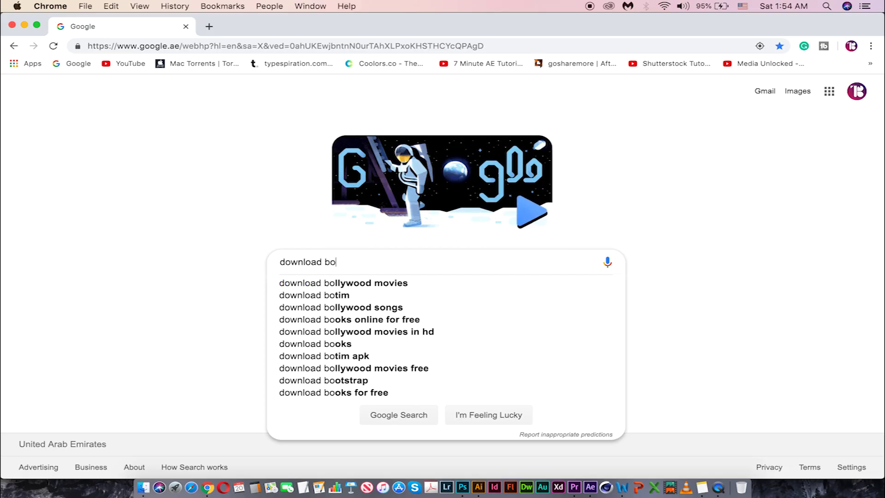
pyautogui.write('keh overl')
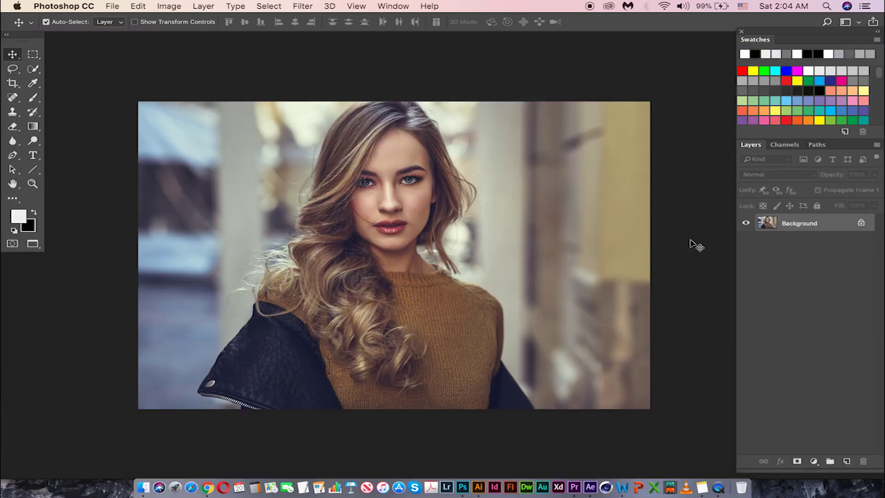
# - Unlock the background photo as a layer named Portrait and paste the night city photo above it
pyautogui.doubleClick(794, 224)
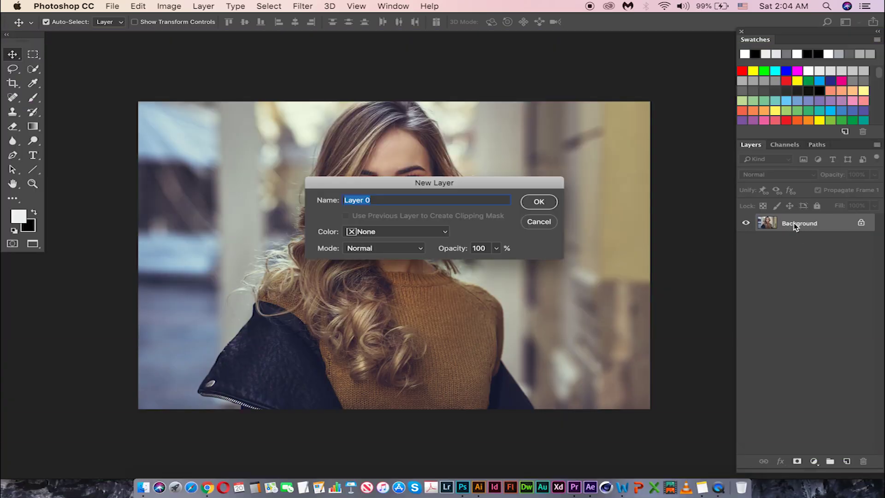
pyautogui.write('Po')
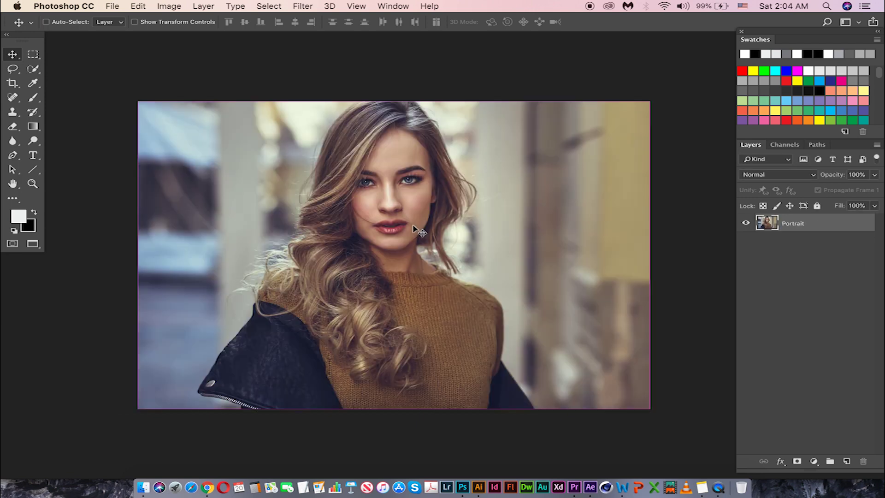
pyautogui.press('super+v')
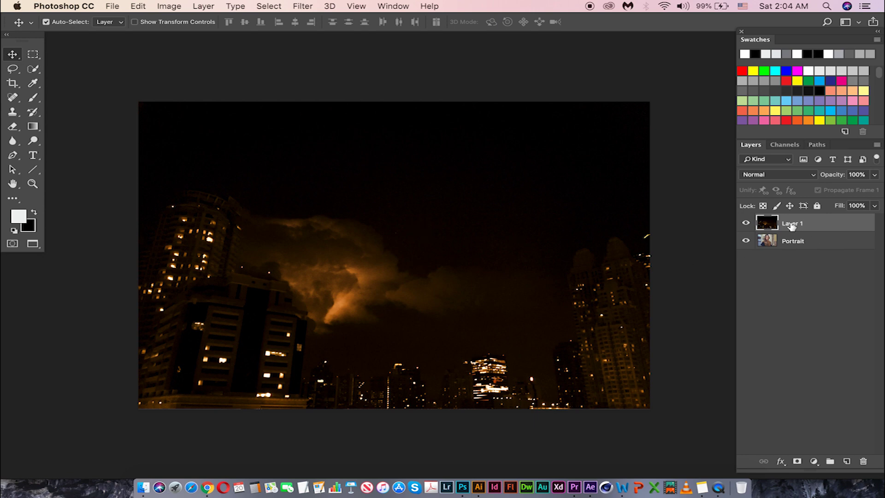
# - Rename the pasted night city layer to Bokeh
pyautogui.doubleClick(793, 225)
pyautogui.write('Bokeh')
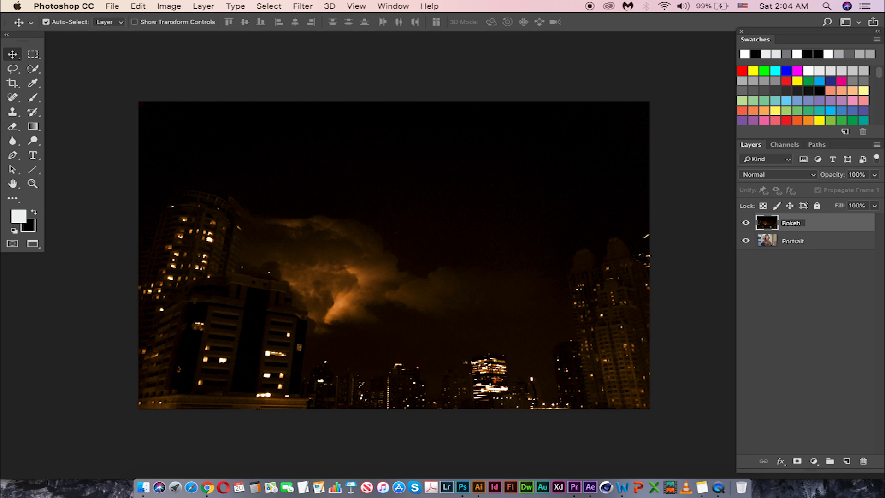
pyautogui.press('Return')
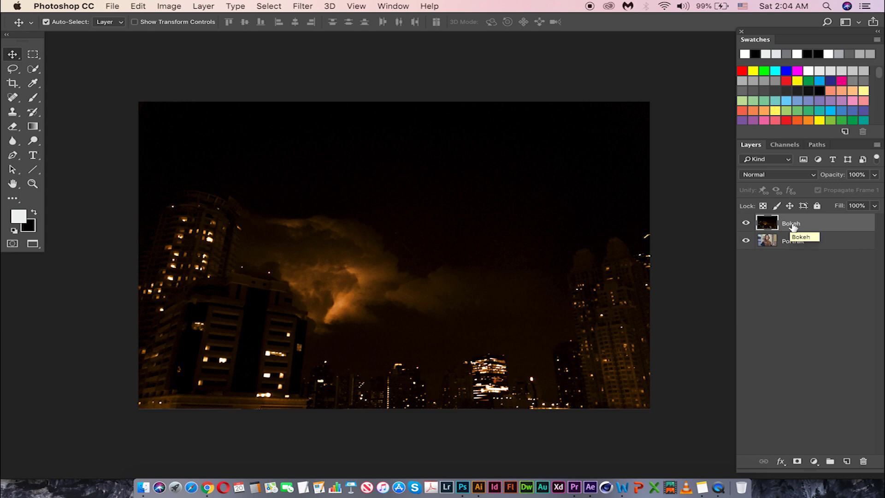
pyautogui.click(303, 7)
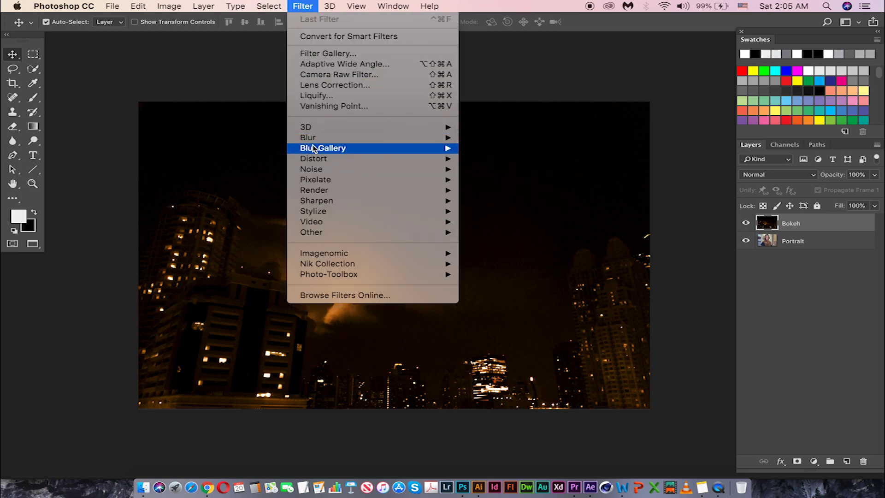
# - Give the Bokeh layer a 175 px Field Blur with raised Light Bokeh and Bokeh Color and adjusted Light Range
pyautogui.moveTo(323, 148)
pyautogui.click(486, 150)
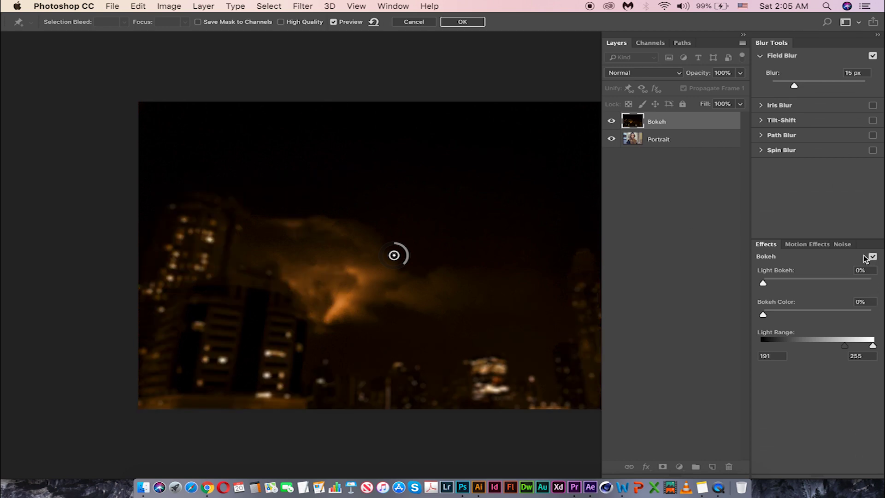
pyautogui.moveTo(794, 87); pyautogui.dragTo(833, 87)
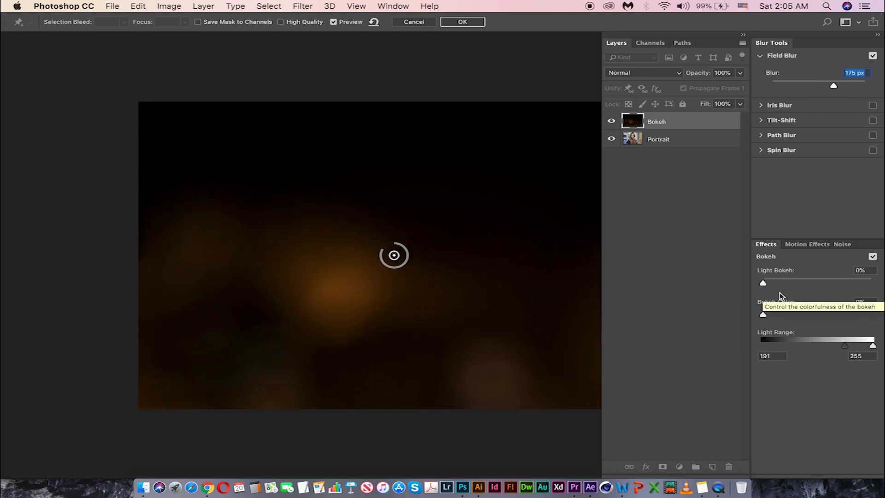
pyautogui.click(764, 285)
pyautogui.moveTo(764, 284); pyautogui.dragTo(836, 285)
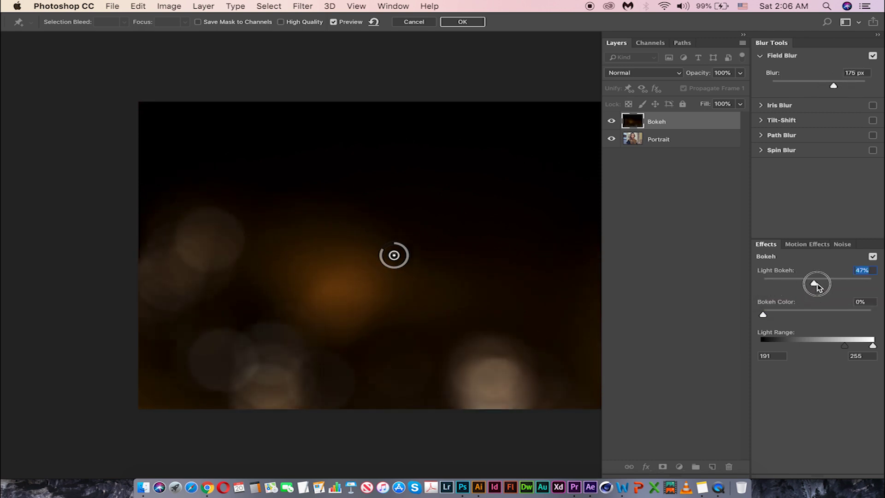
pyautogui.moveTo(836, 286); pyautogui.dragTo(838, 286)
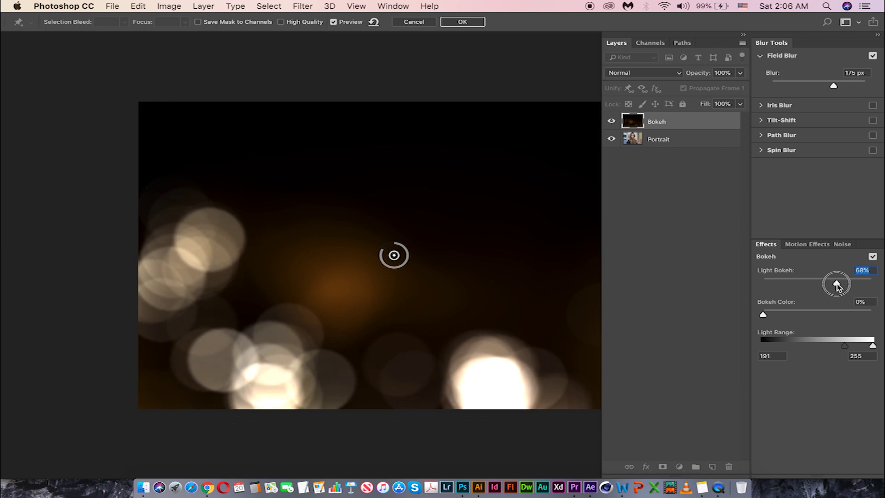
pyautogui.moveTo(765, 316); pyautogui.dragTo(814, 318)
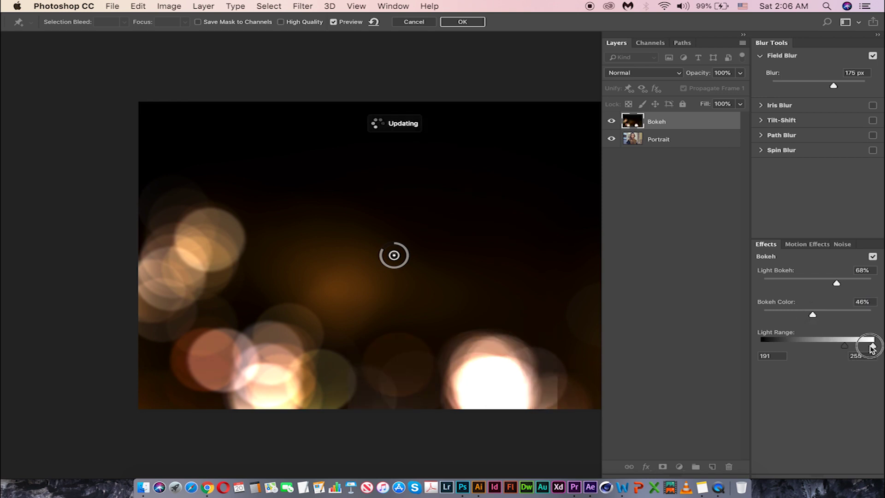
pyautogui.moveTo(874, 348); pyautogui.dragTo(843, 348)
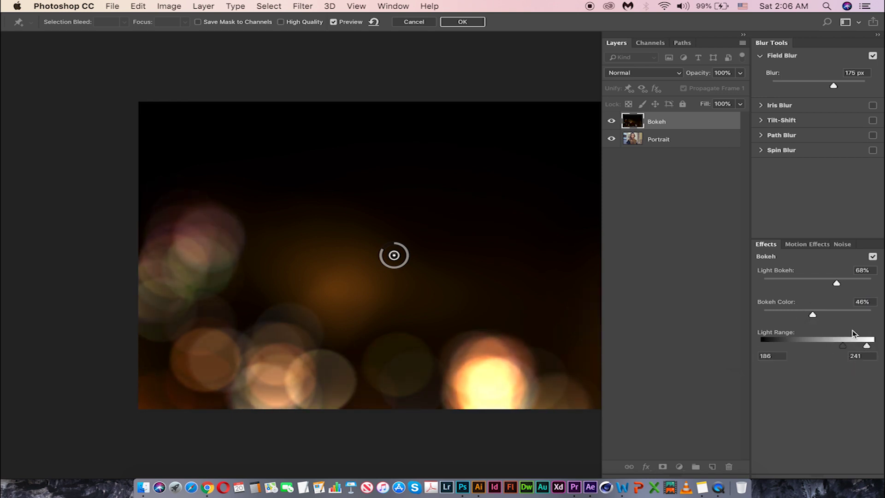
# - Commit the field blur, set the Bokeh layer to Screen, and toggle its visibility to compare
pyautogui.click(463, 22)
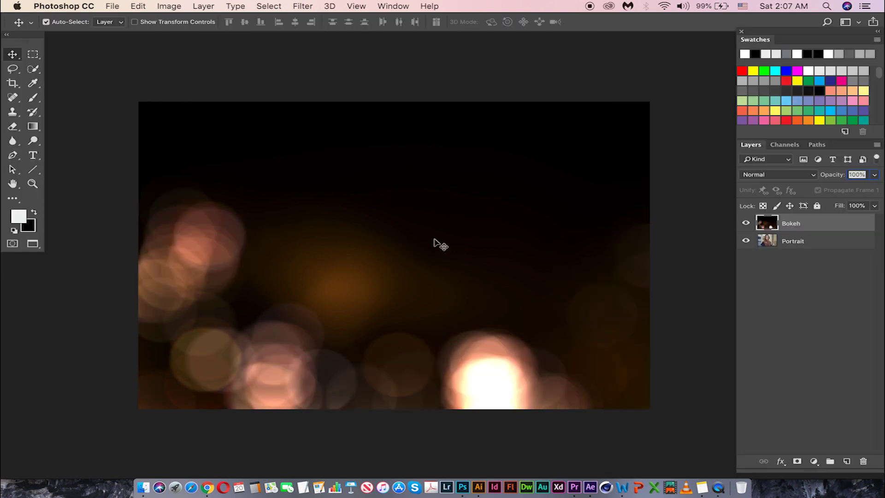
pyautogui.click(768, 177)
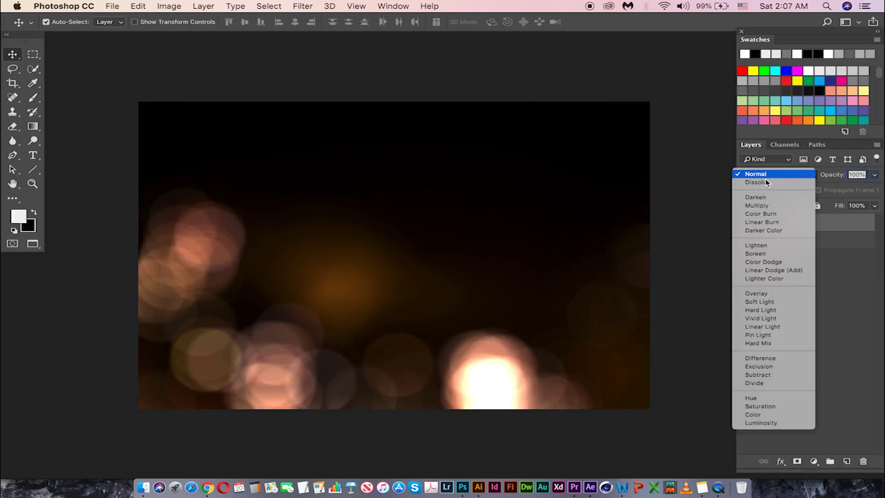
pyautogui.click(762, 254)
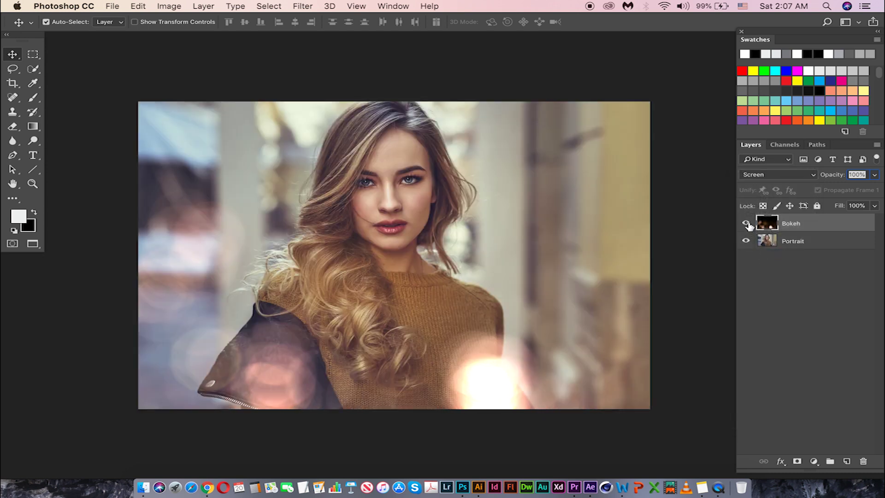
pyautogui.click(746, 223)
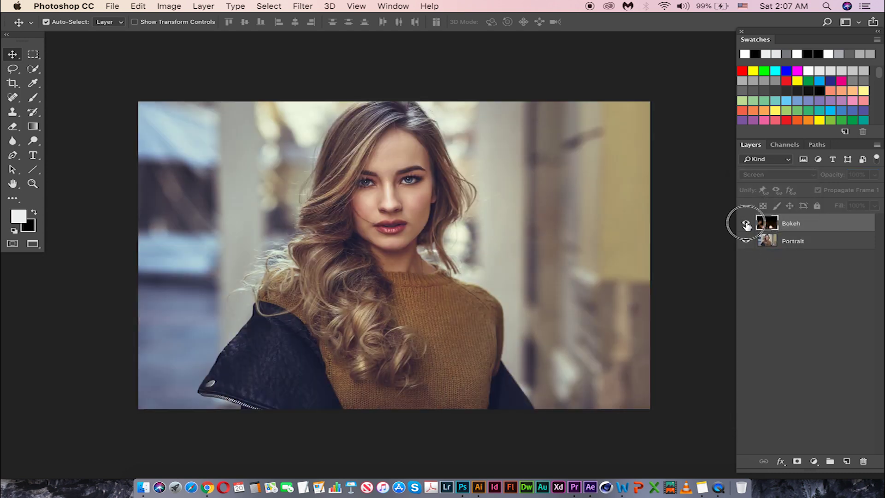
pyautogui.click(746, 223)
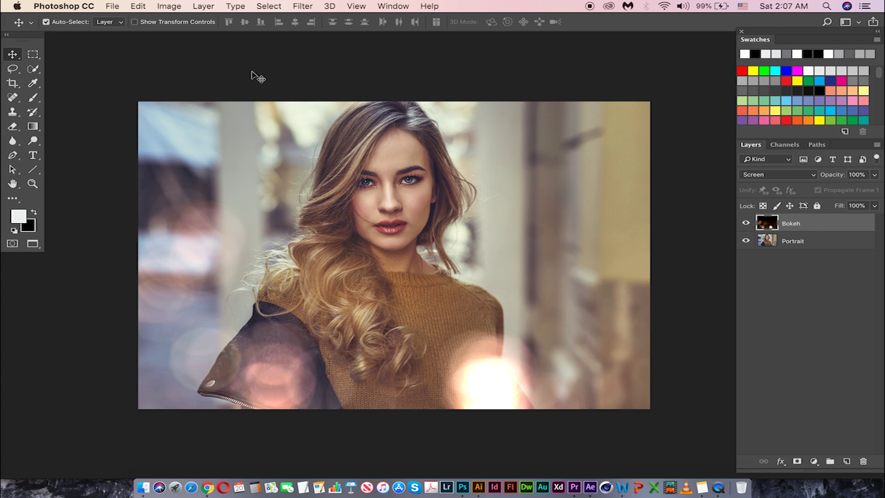
pyautogui.click(170, 8)
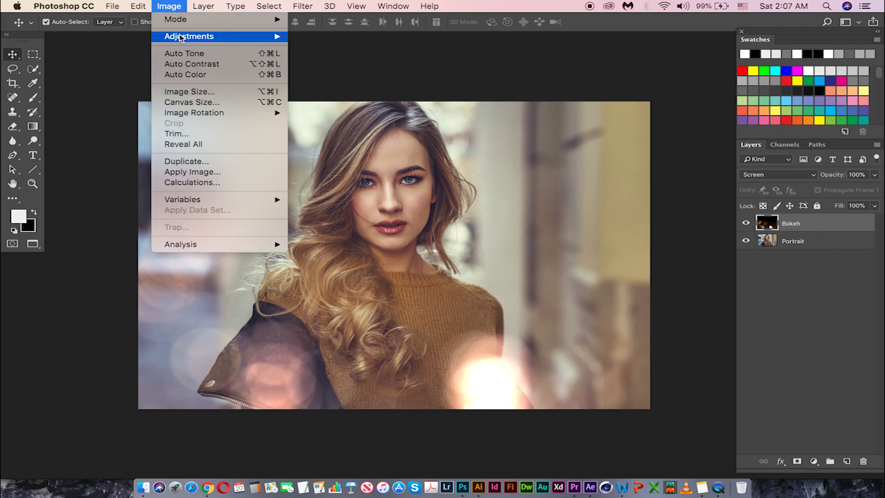
# - Warm the Bokeh layer with a Levels adjustment to the Red and Blue channel sliders
pyautogui.click(325, 49)
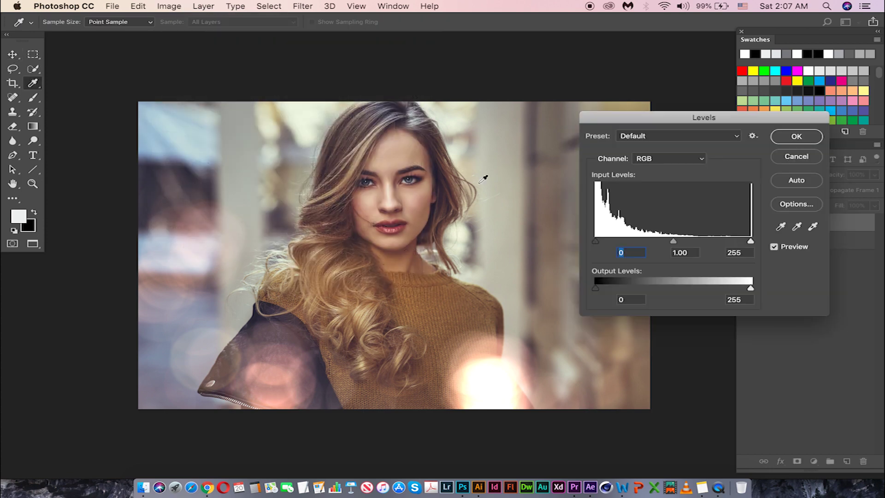
pyautogui.click(655, 162)
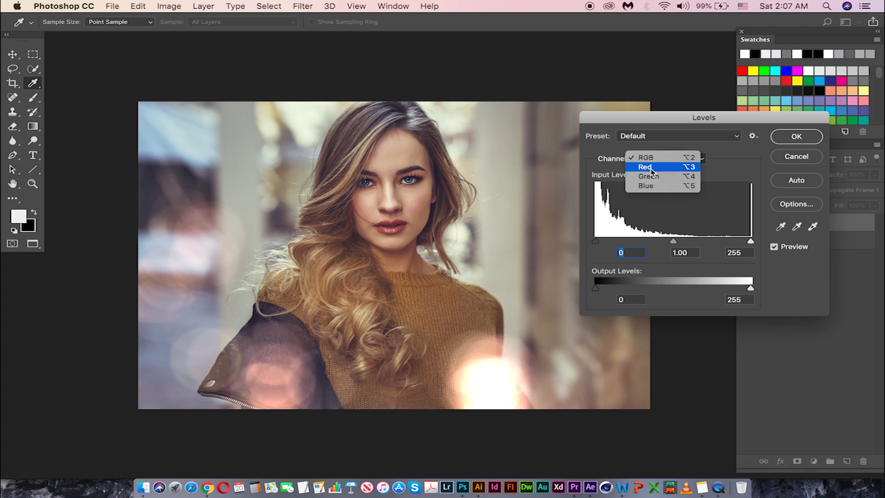
pyautogui.moveTo(750, 241); pyautogui.dragTo(725, 240)
pyautogui.moveTo(661, 241)
pyautogui.mouseDown()
pyautogui.moveTo(675, 244)
pyautogui.moveTo(626, 242)
pyautogui.mouseUp()
pyautogui.press('super+5')
pyautogui.click(751, 241)
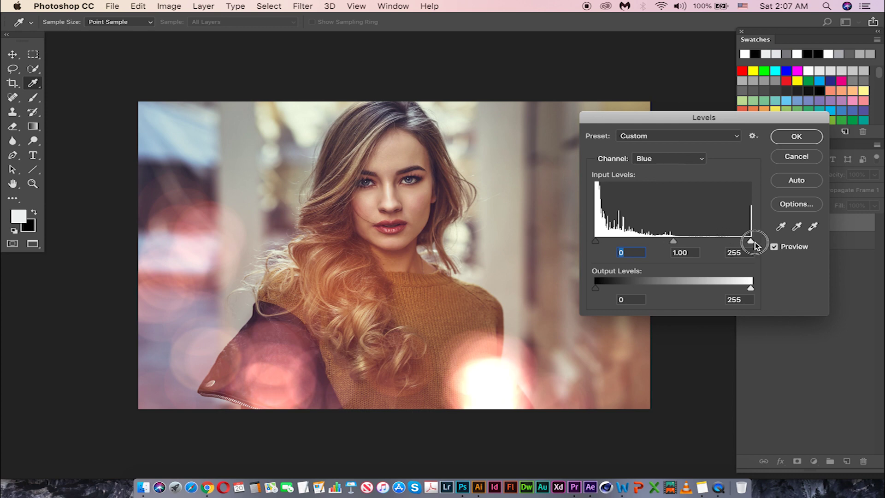
pyautogui.moveTo(674, 241); pyautogui.dragTo(673, 244)
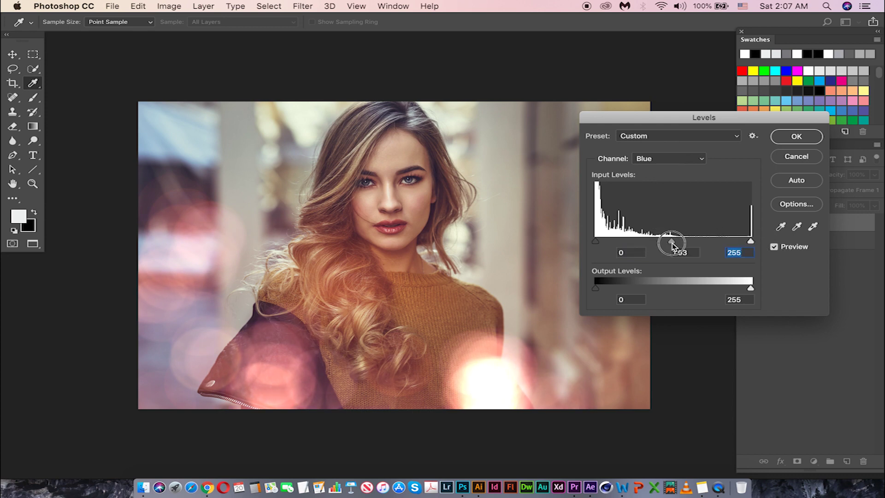
pyautogui.click(796, 136)
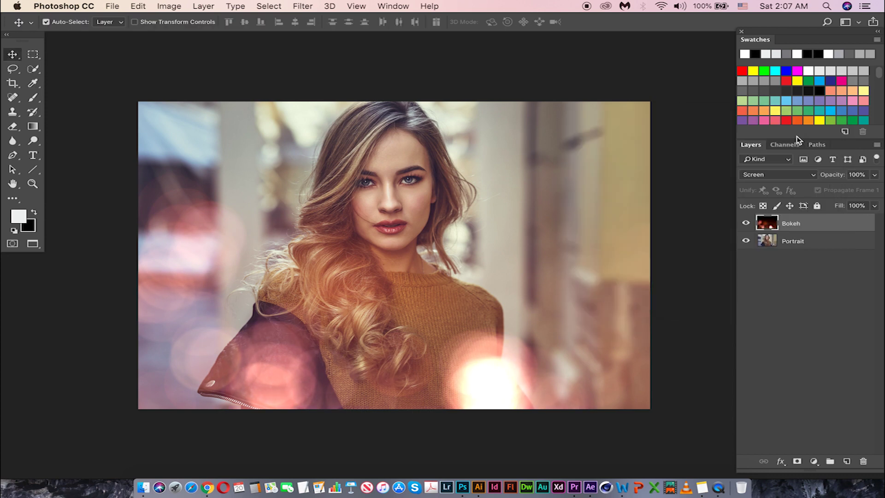
pyautogui.rightClick(816, 226)
# - Duplicate the Bokeh layer, rotate the copy 180°, and drag it over the portrait
pyautogui.click(681, 65)
pyautogui.click(544, 202)
pyautogui.hotkey('ctrl', 't')
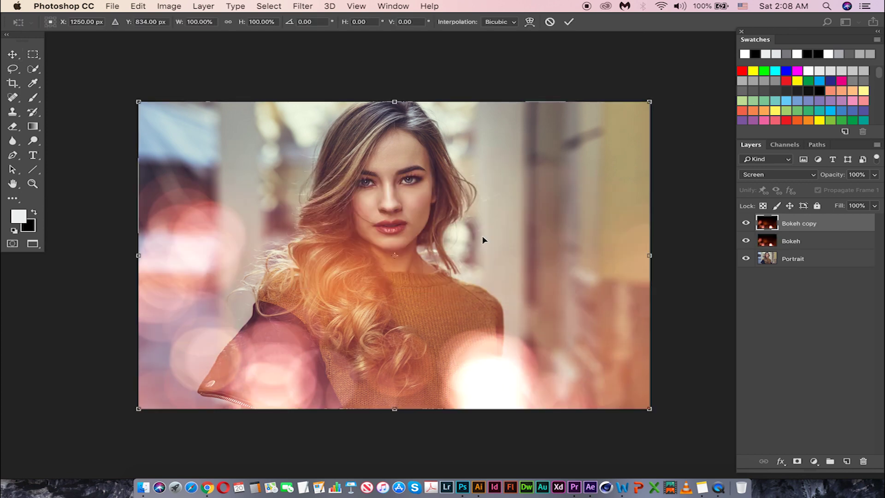
pyautogui.moveTo(687, 420); pyautogui.dragTo(234, 178)
pyautogui.press('Return')
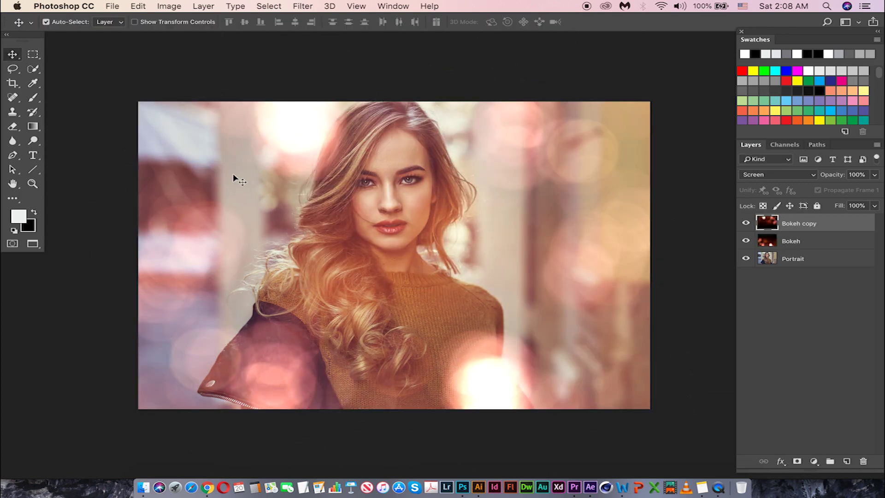
pyautogui.hotkey('ctrl', 't')
pyautogui.press('Return')
pyautogui.moveTo(307, 142); pyautogui.dragTo(383, 195)
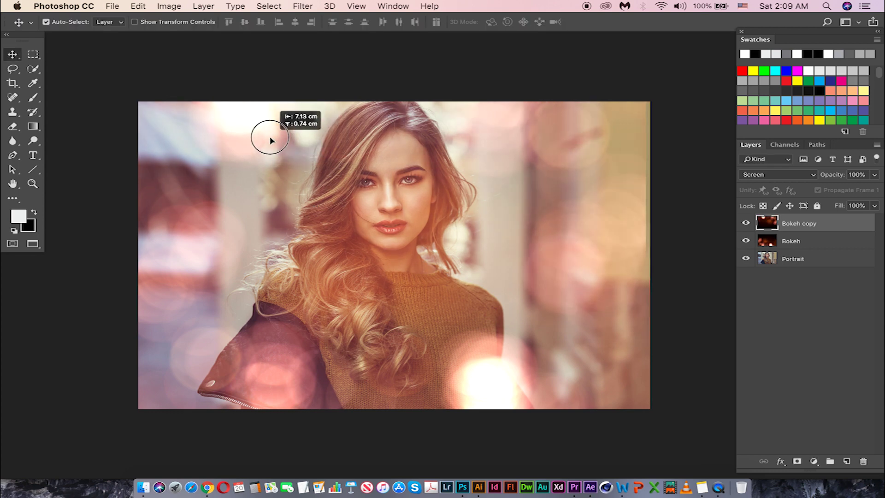